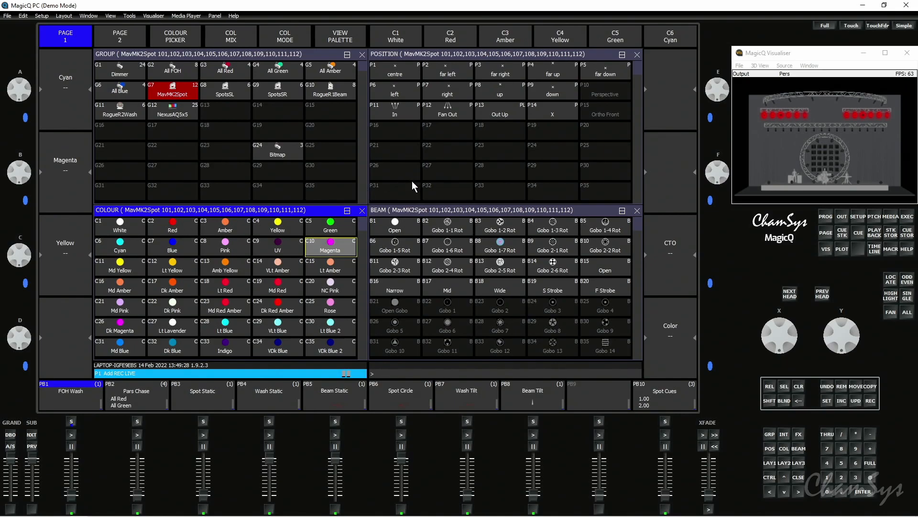
- Apply the Fan Out position to the selected MavMK2Spot fixtures and end the live macro recording
{"action": "left_click", "coordinate": [446, 107]}
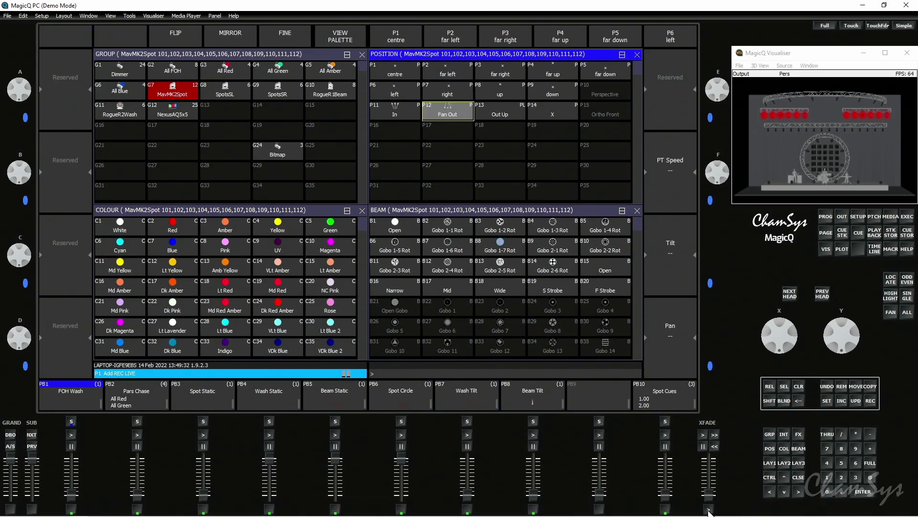
{"action": "left_click", "coordinate": [708, 510]}
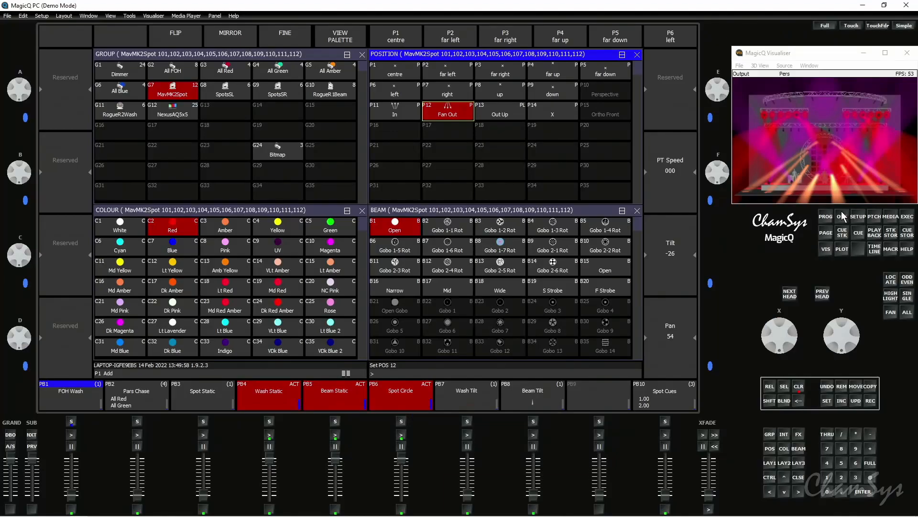
- Set the Crossfade button function in the playback settings to Live Macro
{"action": "left_click", "coordinate": [856, 219]}
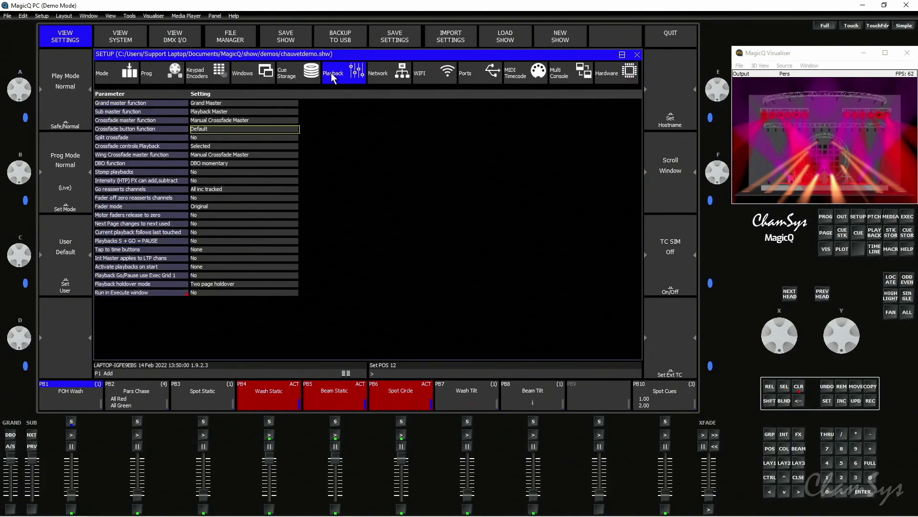
{"action": "left_click", "coordinate": [149, 128]}
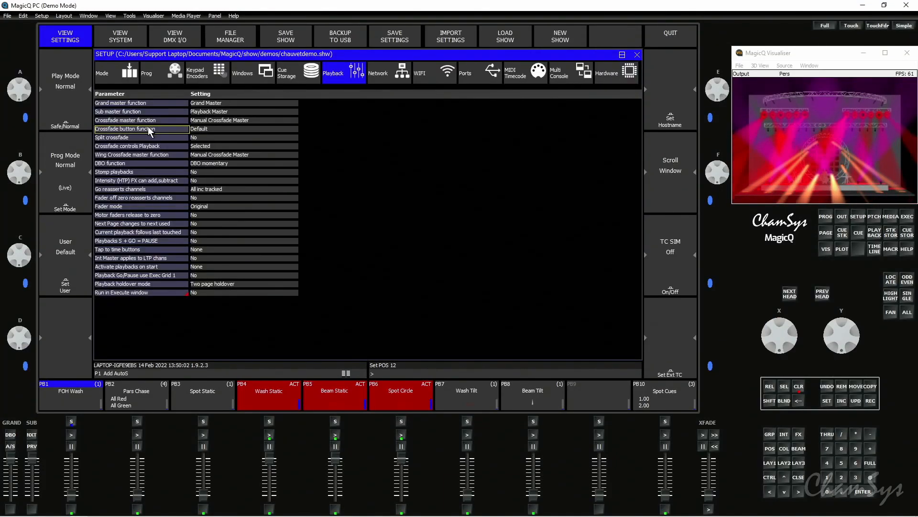
{"action": "left_click", "coordinate": [220, 128]}
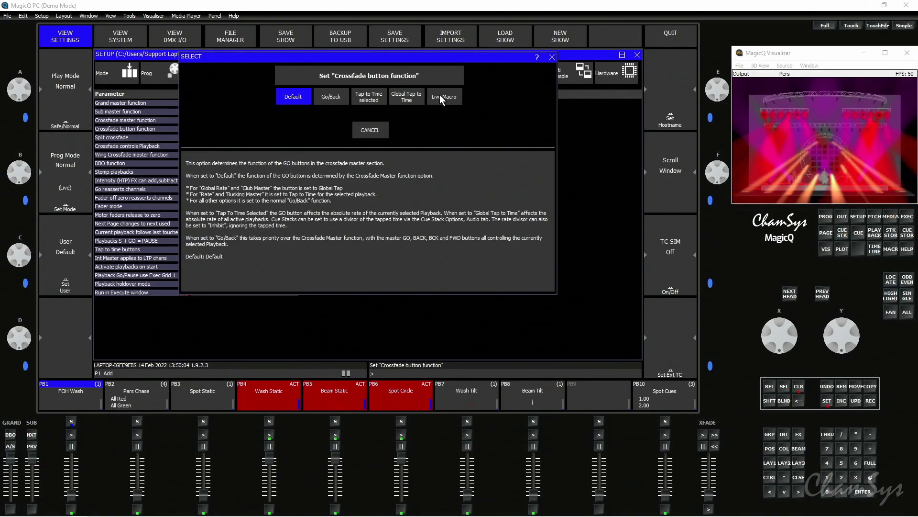
{"action": "left_click", "coordinate": [439, 97]}
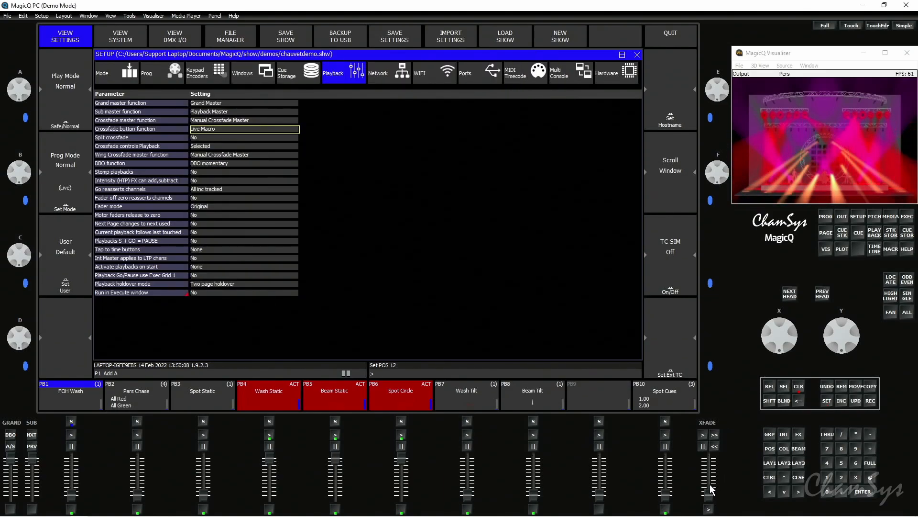
- Record a live macro that lowers the Beam Static fader to zero, raises Beam Tilt to full and sets FOH Wash to about half
{"action": "left_click", "coordinate": [710, 510]}
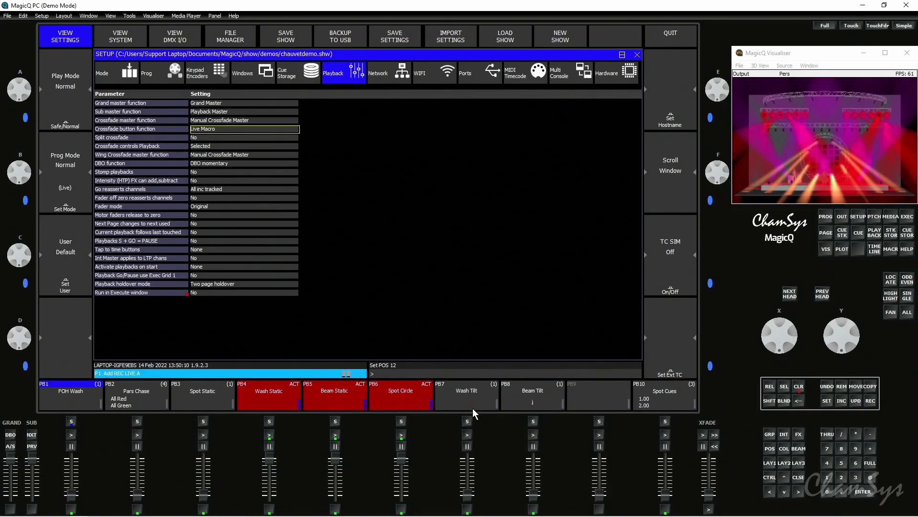
{"action": "left_click_drag", "start_coordinate": [342, 460], "coordinate": [340, 505]}
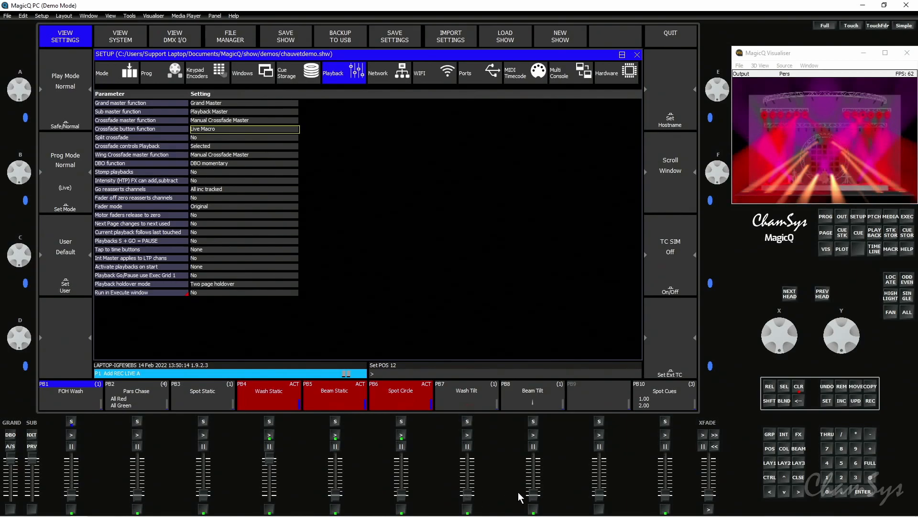
{"action": "left_click_drag", "start_coordinate": [536, 500], "coordinate": [535, 457]}
{"action": "left_click_drag", "start_coordinate": [75, 495], "coordinate": [71, 479]}
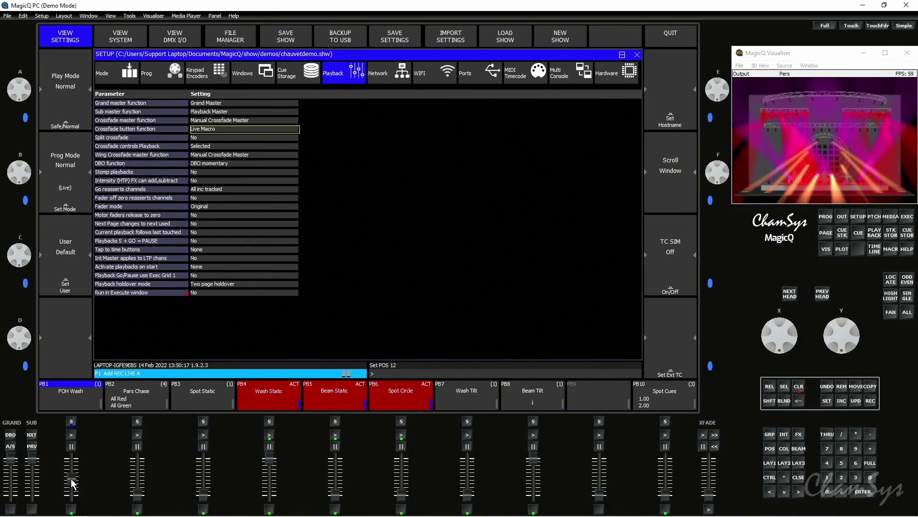
{"action": "left_click", "coordinate": [709, 510]}
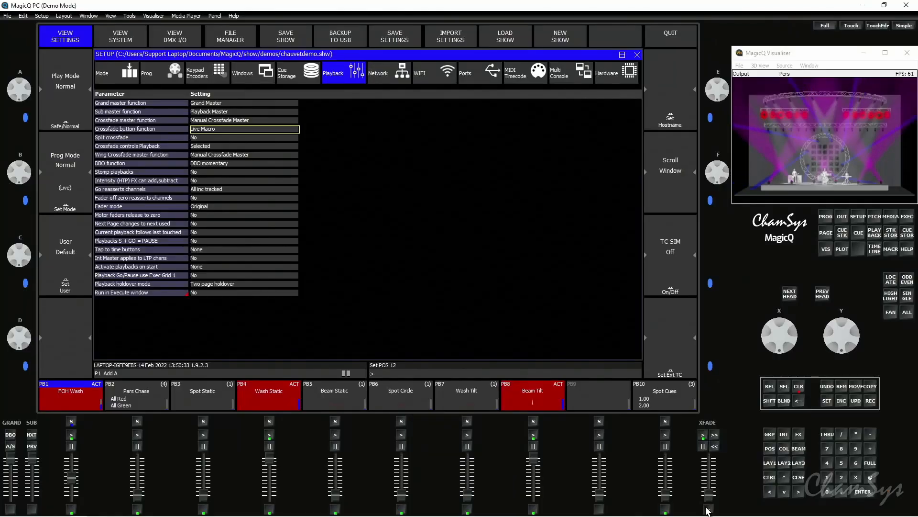
- Record a new live macro that raises the Spot Circle and Wash Tilt faders to full and lowers Beam Tilt to about half
{"action": "left_click", "coordinate": [707, 511]}
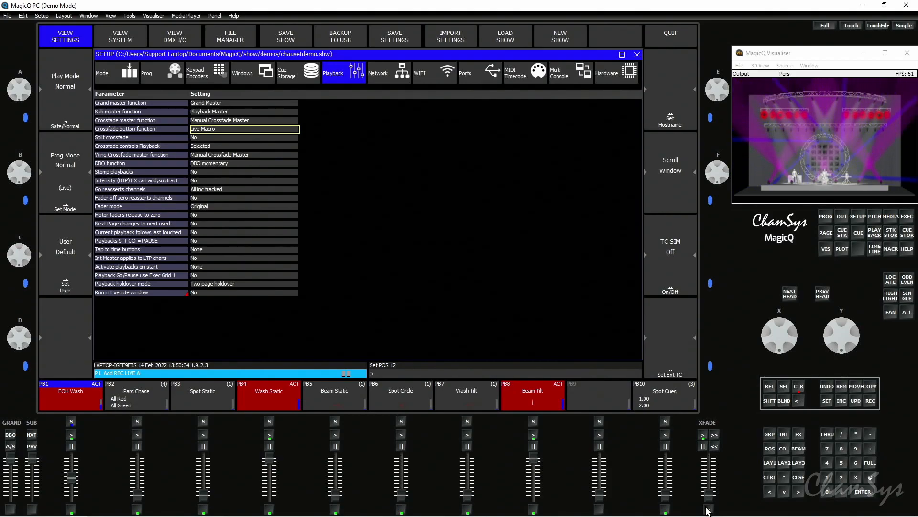
{"action": "left_click_drag", "start_coordinate": [400, 495], "coordinate": [396, 454]}
{"action": "left_click_drag", "start_coordinate": [534, 458], "coordinate": [536, 474]}
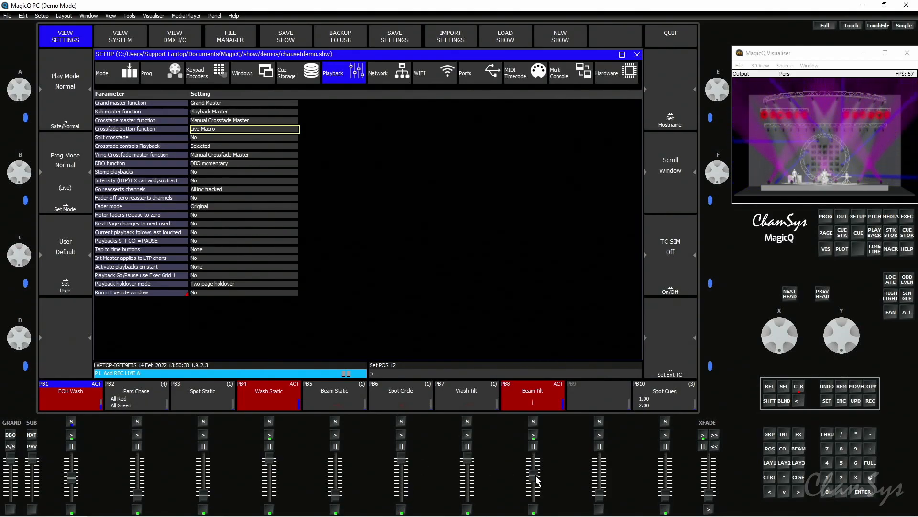
{"action": "left_click", "coordinate": [710, 507]}
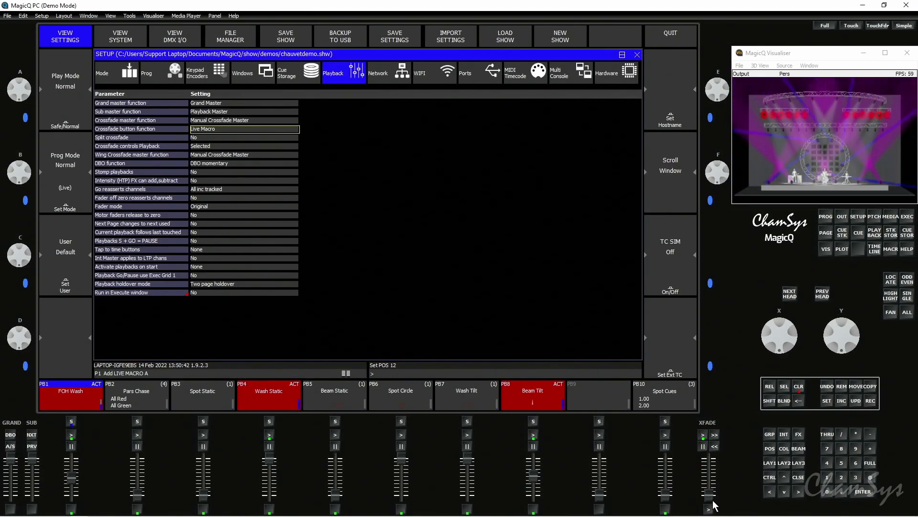
- Locate the stored live macro in slot M500 of the macro list and play it back
{"action": "left_click", "coordinate": [891, 249]}
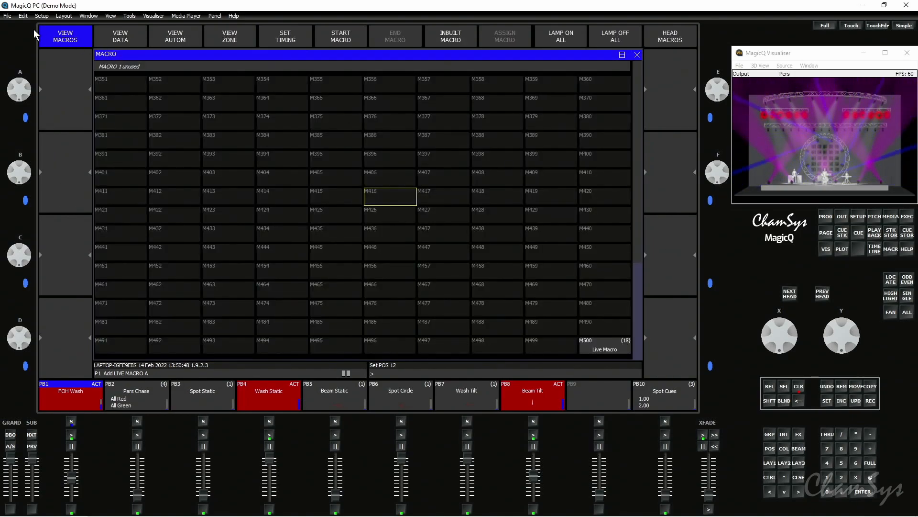
{"action": "scroll", "coordinate": [458, 225], "scroll_direction": "down", "scroll_amount": 2}
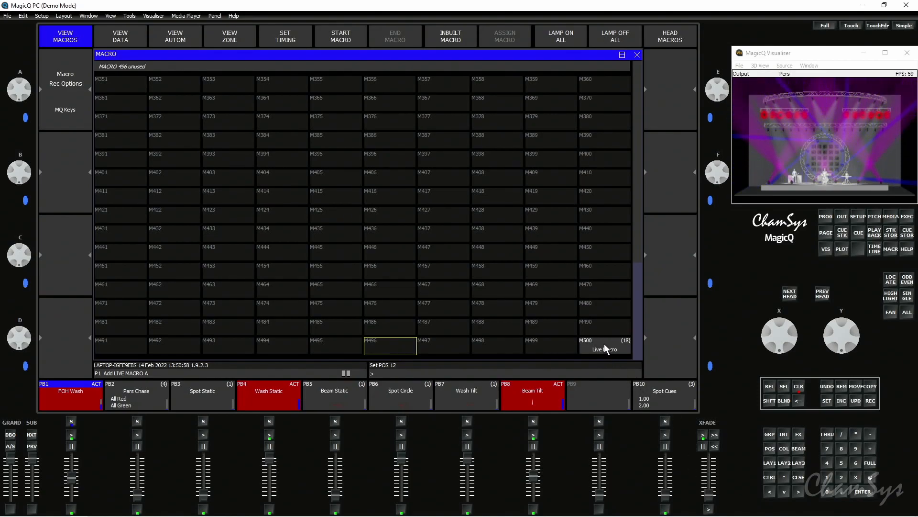
{"action": "left_click", "coordinate": [708, 508]}
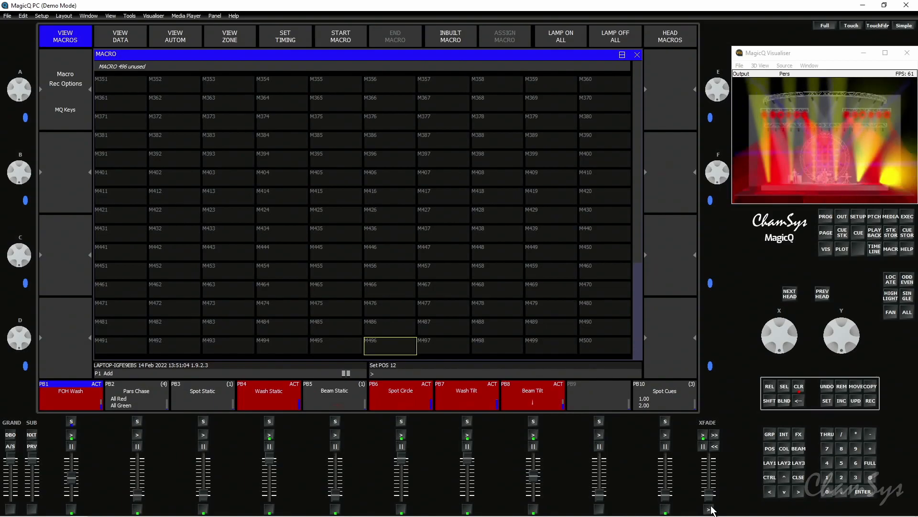
- Record a live macro raising Beam Tilt to full, lowering Wash Tilt and Spot Circle to zero, and raising Beam Static to about half
{"action": "left_click", "coordinate": [711, 507]}
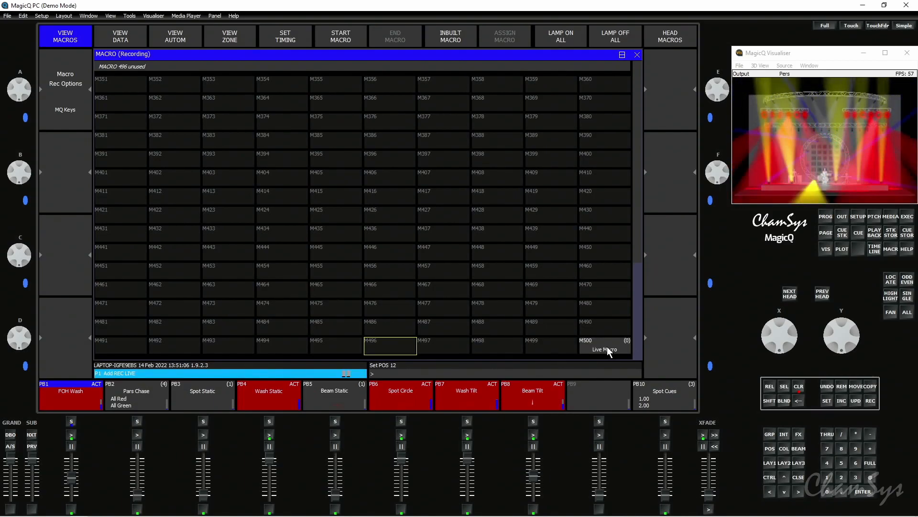
{"action": "left_click_drag", "start_coordinate": [537, 467], "coordinate": [534, 461]}
{"action": "left_click_drag", "start_coordinate": [468, 459], "coordinate": [467, 492]}
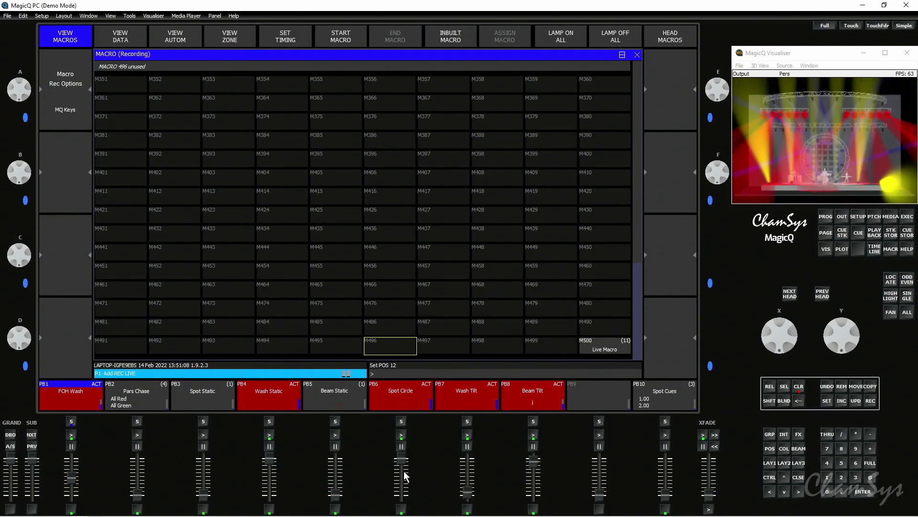
{"action": "left_click_drag", "start_coordinate": [400, 460], "coordinate": [401, 495]}
{"action": "left_click_drag", "start_coordinate": [335, 493], "coordinate": [335, 475]}
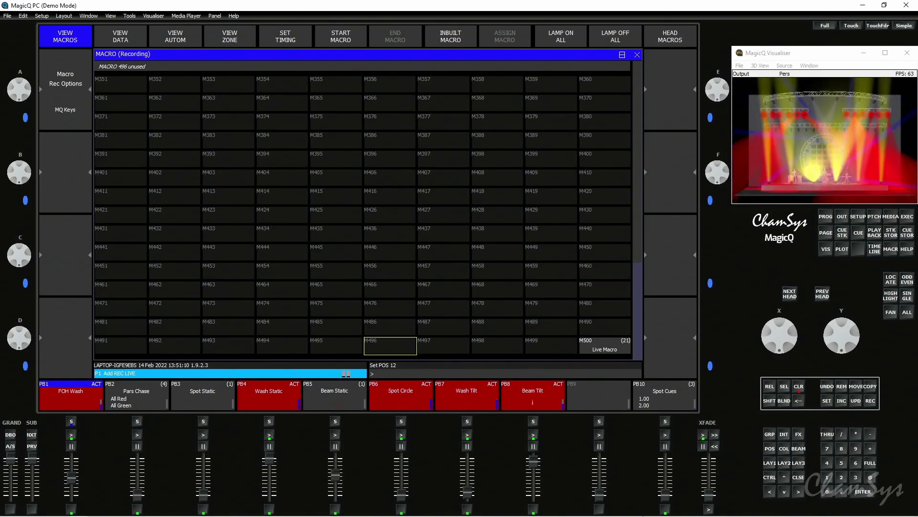
{"action": "left_click", "coordinate": [707, 507]}
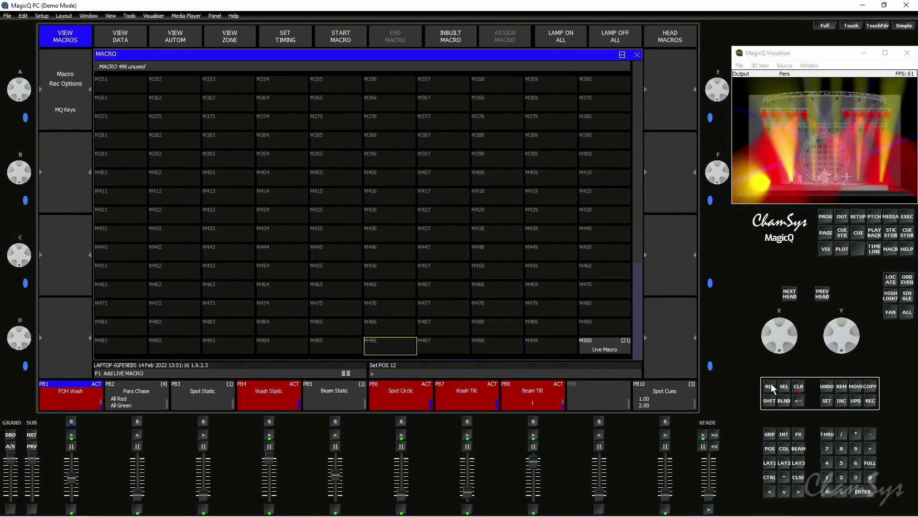
- Copy the live macro from slot M500 to slot M427 and play the live macro
{"action": "left_click", "coordinate": [875, 382]}
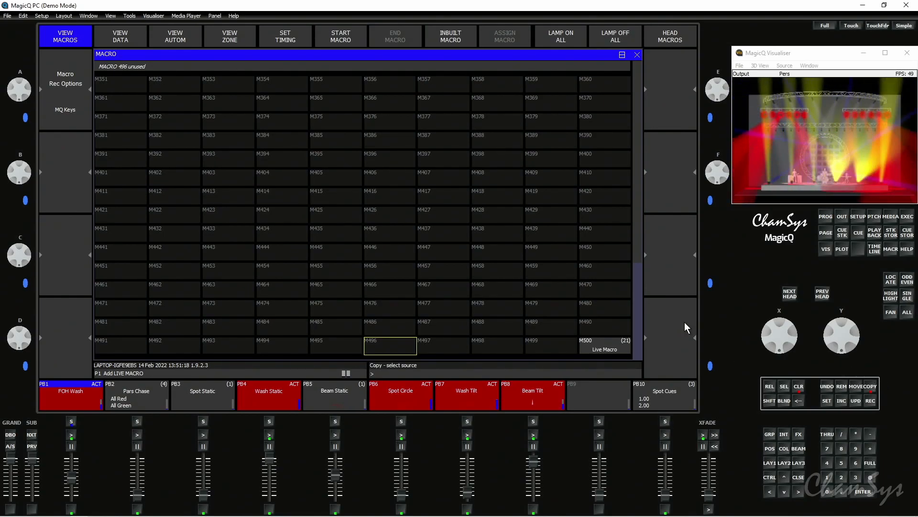
{"action": "left_click", "coordinate": [604, 338]}
{"action": "left_click", "coordinate": [430, 218]}
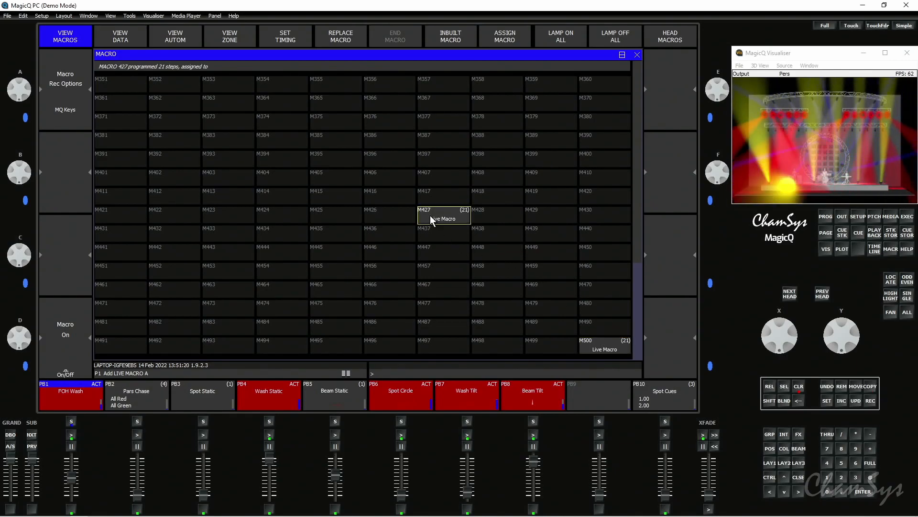
{"action": "left_click", "coordinate": [708, 508]}
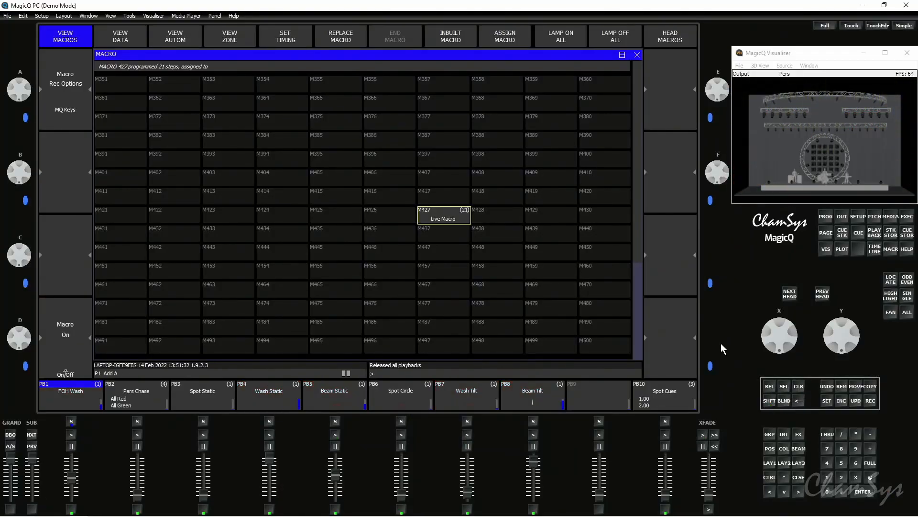
- Run macro M427 and review its recorded step data
{"action": "left_click", "coordinate": [460, 219]}
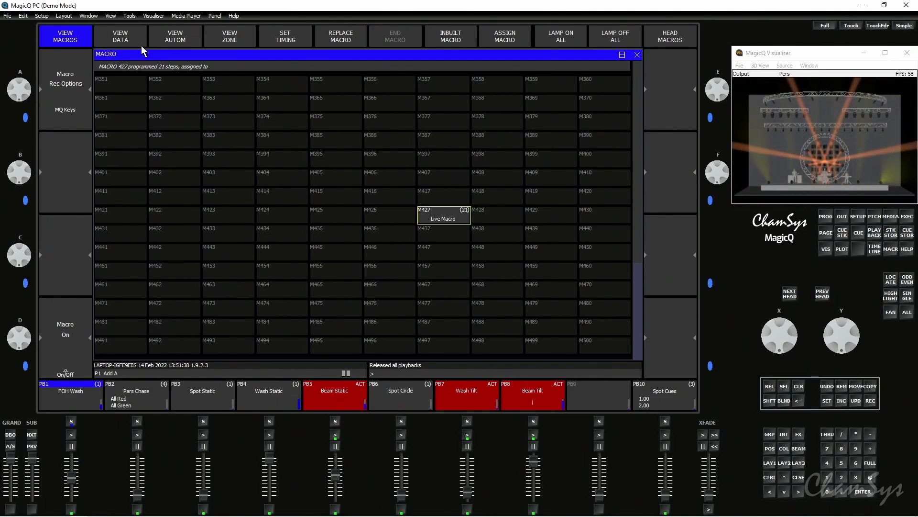
{"action": "left_click", "coordinate": [115, 44]}
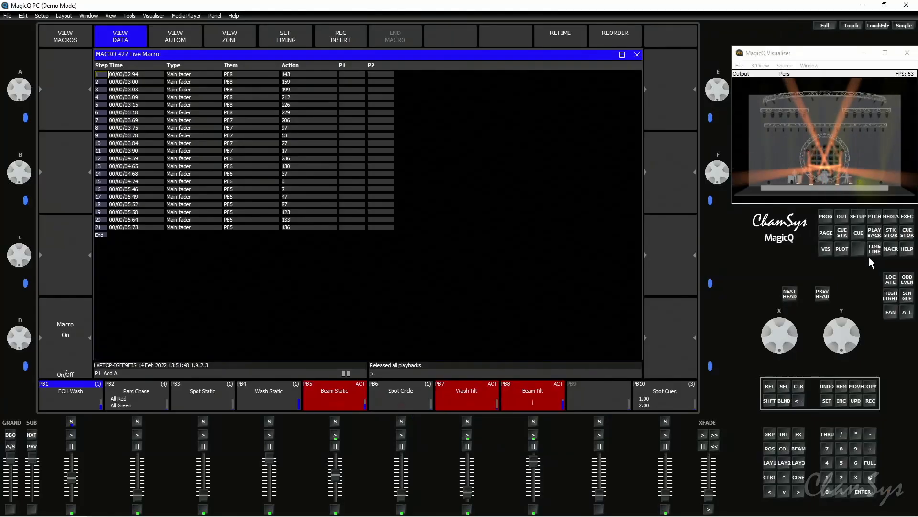
{"action": "left_click", "coordinate": [53, 36]}
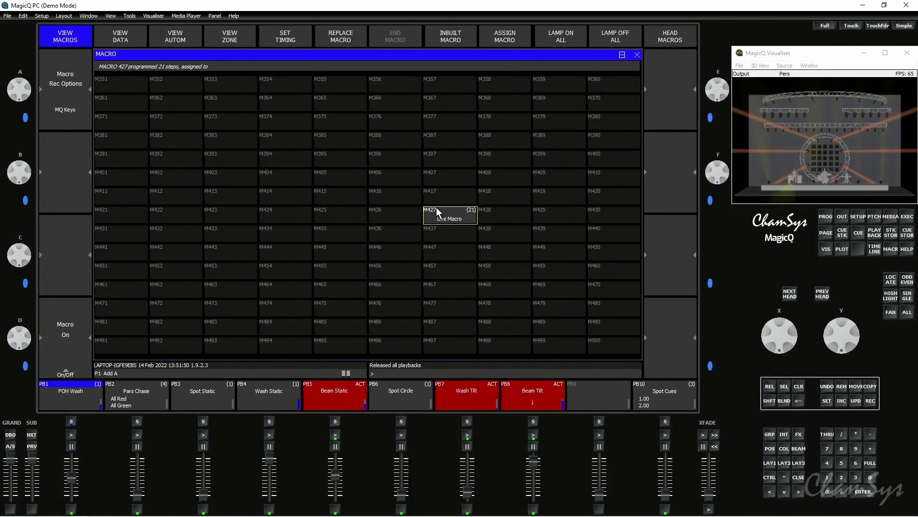
- Rename macro M427 as "PB act 5,7,8"
{"action": "left_click", "coordinate": [825, 402]}
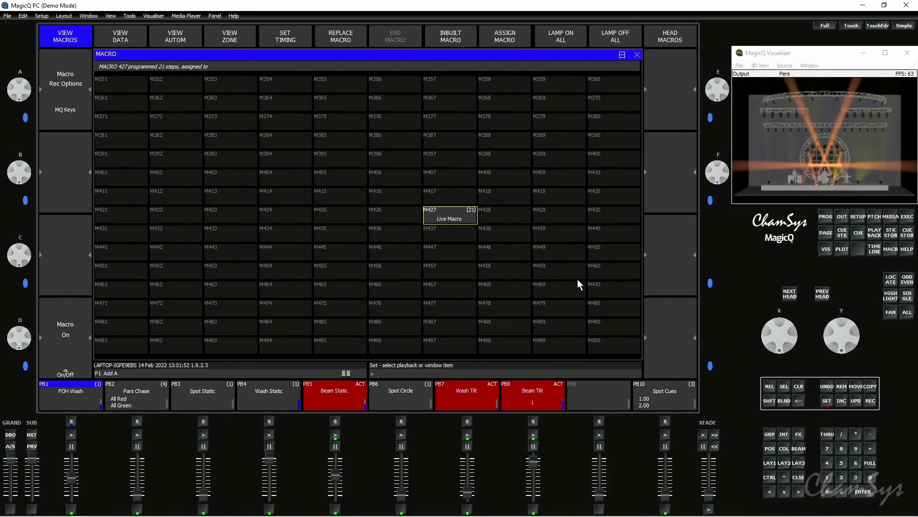
{"action": "left_click", "coordinate": [456, 214]}
{"action": "type", "text": "PB "}
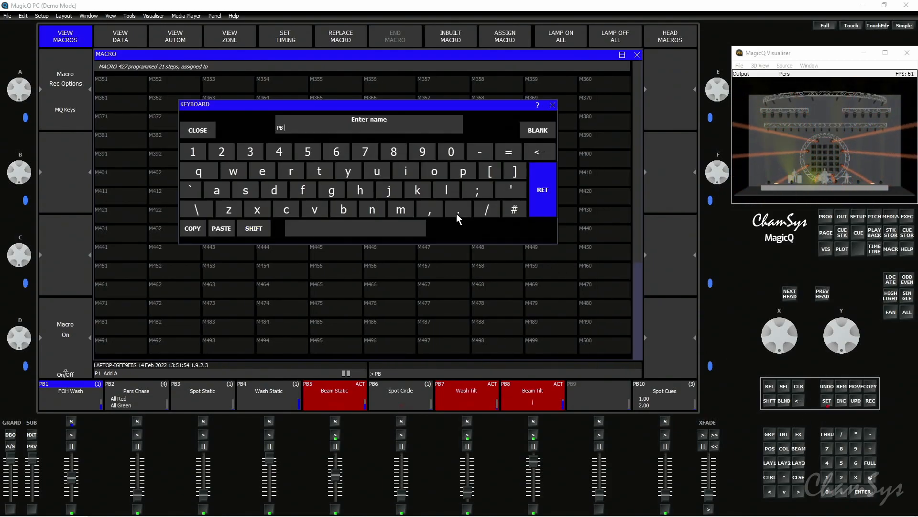
{"action": "type", "text": "act 5,7,8"}
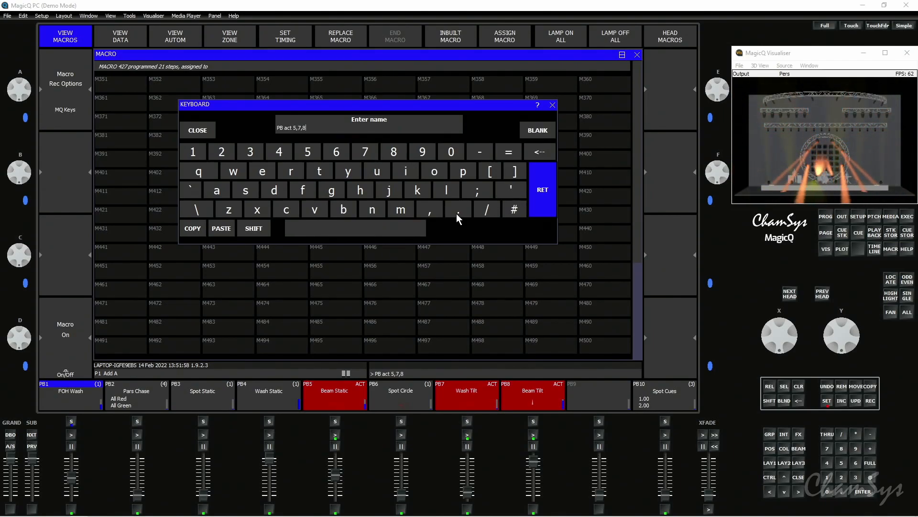
{"action": "key", "text": "Return"}
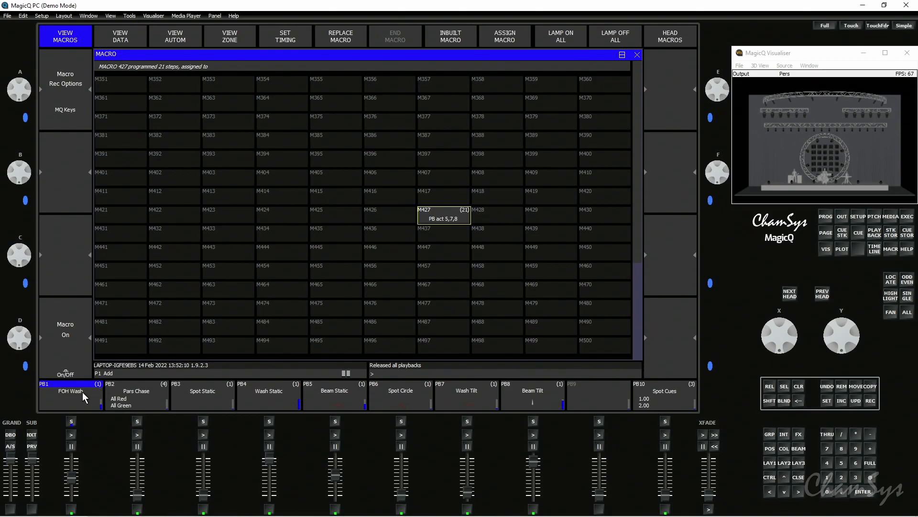
{"action": "left_click", "coordinate": [162, 402]}
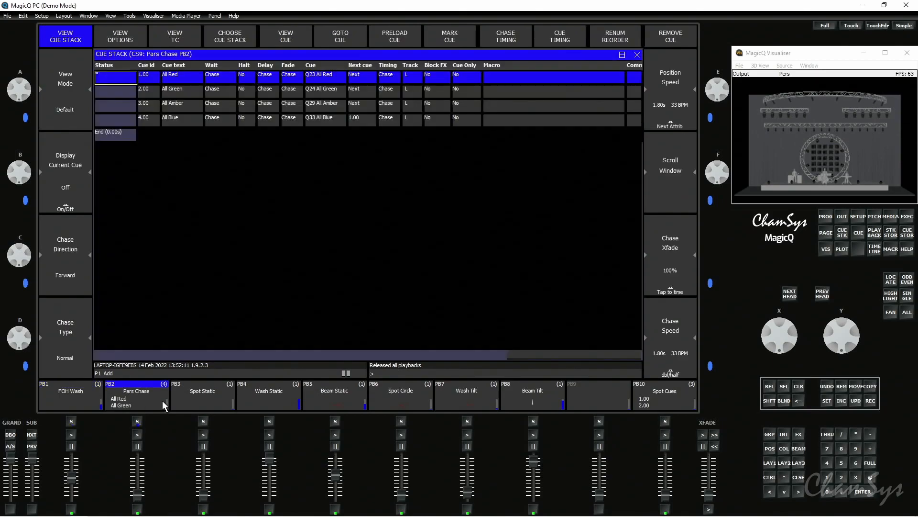
{"action": "left_click", "coordinate": [503, 90]}
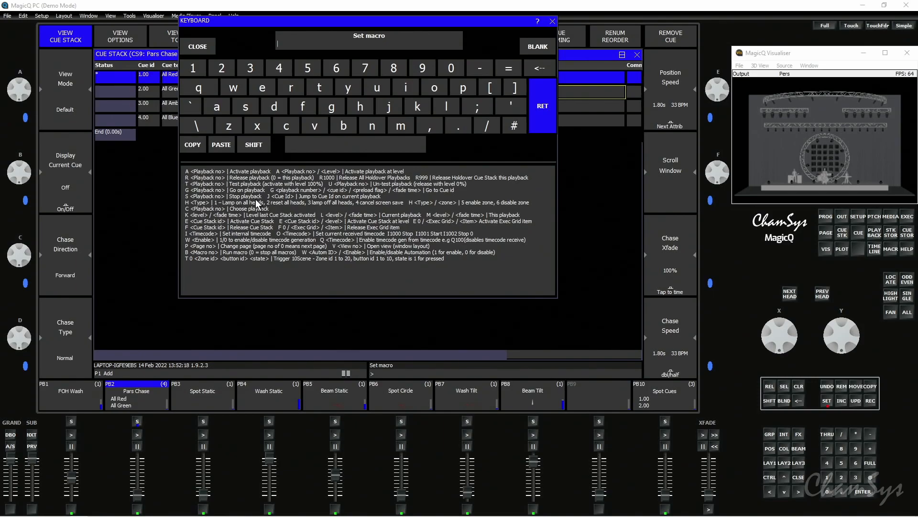
{"action": "type", "text": "b"}
{"action": "left_click", "coordinate": [890, 249]}
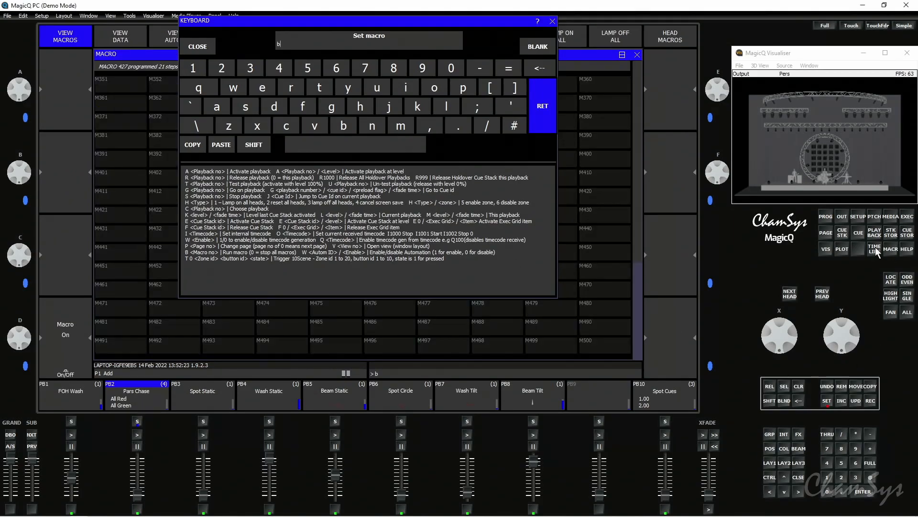
{"action": "left_click", "coordinate": [553, 21]}
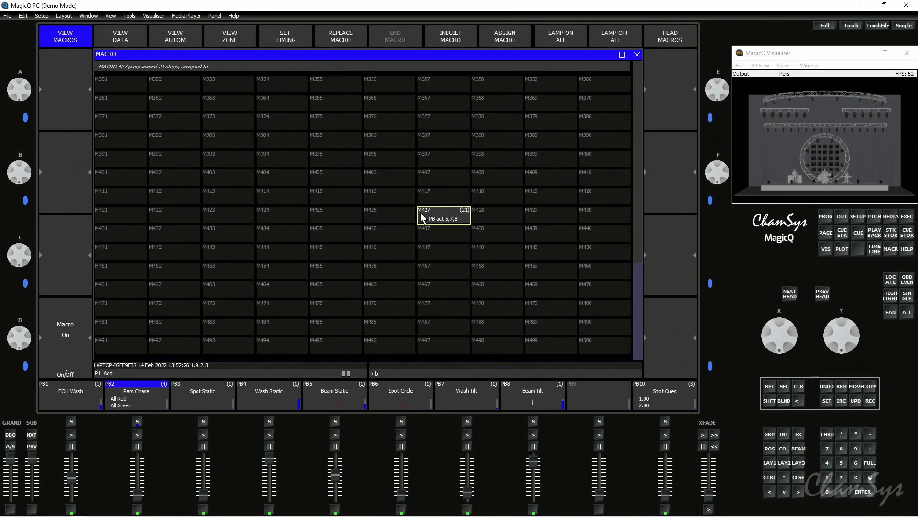
- Set the macro of cue 2.00 All Green in the Pars Chase cue stack to b427 and raise the chase's fader to full
{"action": "left_click", "coordinate": [130, 409]}
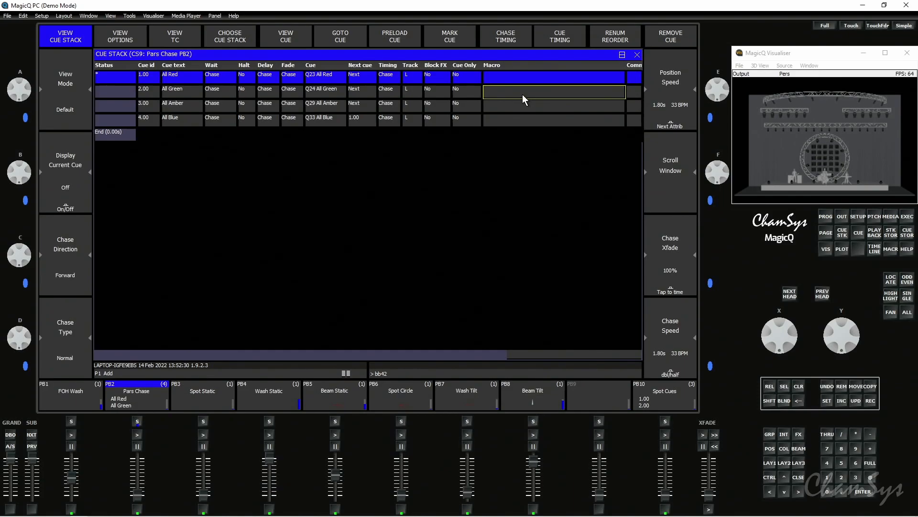
{"action": "key", "text": "Left"}
{"action": "key", "text": "Left"}
{"action": "key", "text": "Left"}
{"action": "key", "text": "Right"}
{"action": "key", "text": "Right"}
{"action": "key", "text": "Right"}
{"action": "key", "text": "Return"}
{"action": "type", "text": "b427"}
{"action": "key", "text": "Return"}
{"action": "left_click_drag", "start_coordinate": [136, 493], "coordinate": [134, 447]}
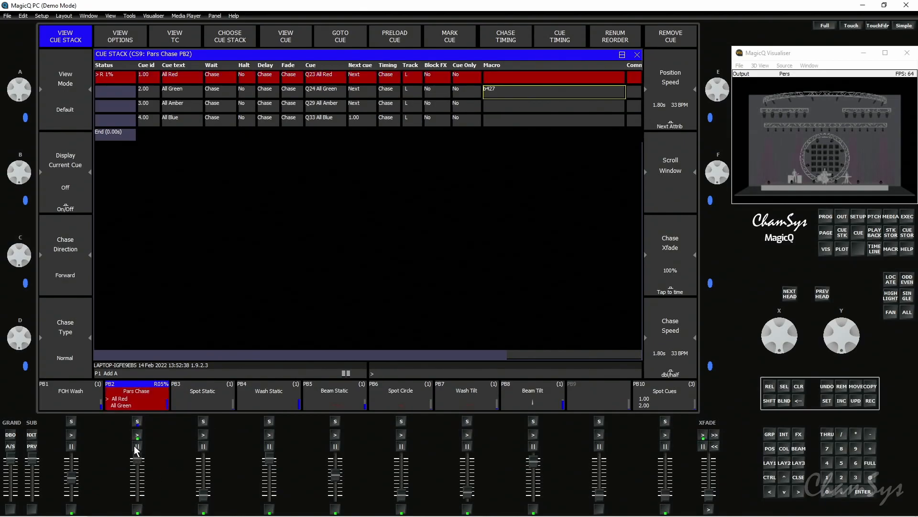